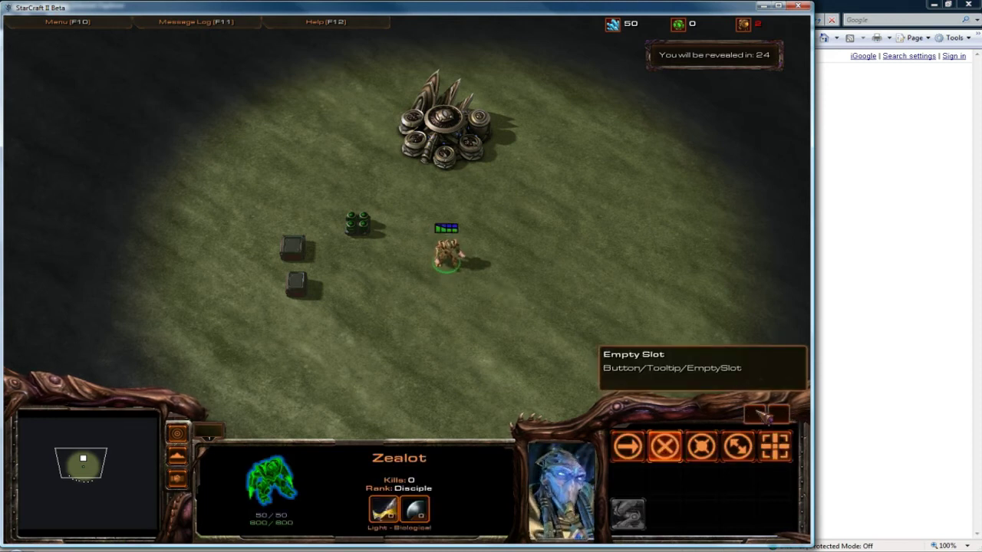
- Open the Zealot's equipment panel, inspect the Zergling Venom item on the ground and have the Zealot collect it
click(756, 415)
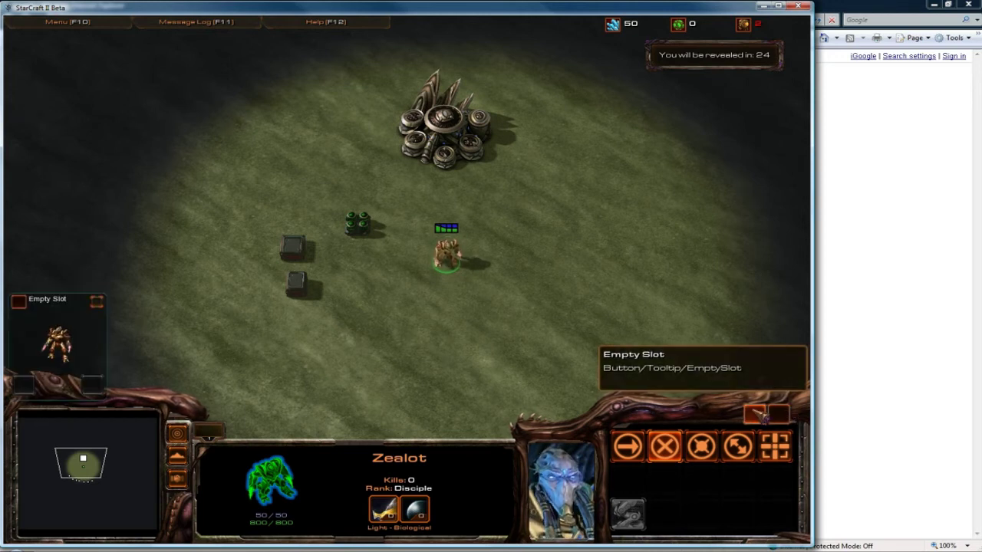
click(361, 225)
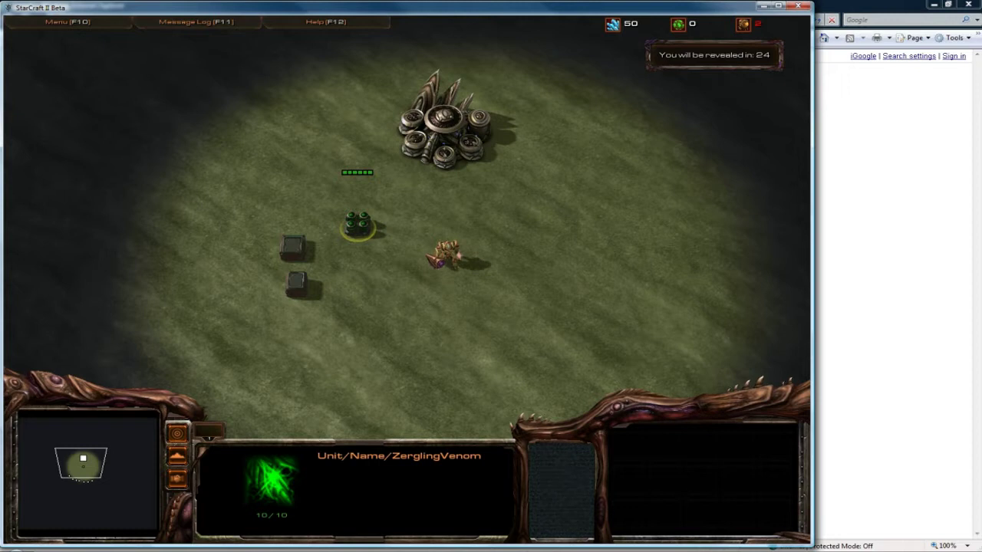
click(447, 255)
click(361, 222)
click(444, 249)
right_click(359, 224)
- Open the Zealot's bag and try to sell the collected Zergling Venom at the Cybernetics Core
click(775, 416)
click(768, 366)
click(403, 286)
click(767, 365)
click(454, 137)
click(454, 137)
click(454, 136)
click(454, 136)
click(445, 178)
click(767, 364)
click(451, 132)
click(451, 132)
click(448, 172)
click(454, 135)
click(448, 184)
- Inspect the two crates on the ground and have the Zealot pick up both of them
right_click(401, 241)
click(757, 415)
click(772, 416)
right_click(383, 254)
click(294, 244)
click(381, 246)
right_click(298, 249)
click(296, 284)
click(375, 245)
right_click(296, 285)
- Show both inventory panels and check the Zealot's weapon and armor details
click(760, 413)
click(770, 411)
mouse_move(374, 513)
click(757, 413)
click(778, 413)
right_click(430, 509)
- Move the Zealot toward the zerglings and order it to attack them
click(351, 289)
right_click(360, 265)
right_click(401, 324)
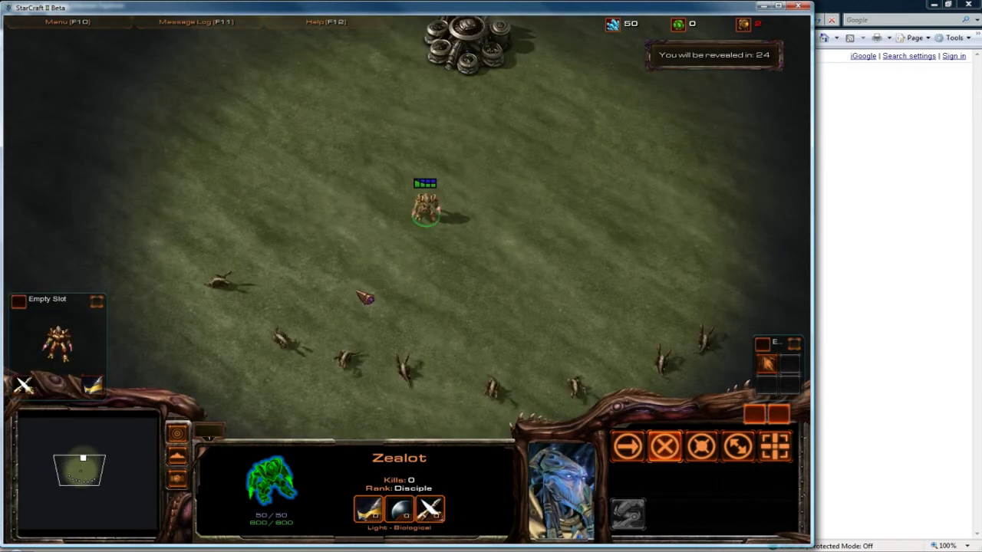
key(a)
click(317, 271)
click(389, 272)
click(402, 292)
click(395, 265)
- Toggle the Zealot's inventory panels and walk it back to the Cybernetics Core
click(756, 415)
click(779, 415)
right_click(456, 239)
right_click(450, 166)
right_click(503, 128)
right_click(488, 113)
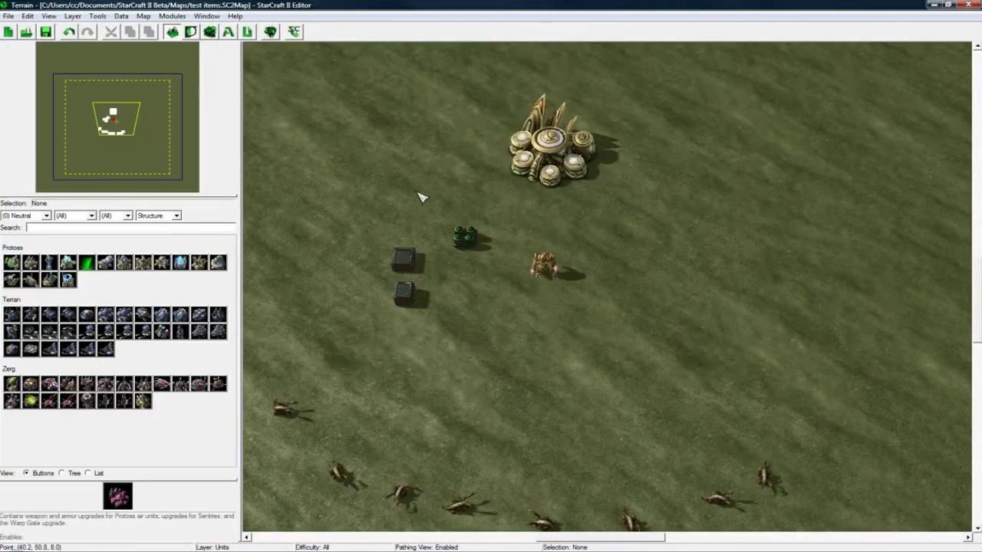
- In the map editor, place two neutral Pylons beside the Cybernetics Core
right_drag(474, 177, 460, 281)
click(179, 263)
click(457, 213)
click(611, 261)
key(Down)
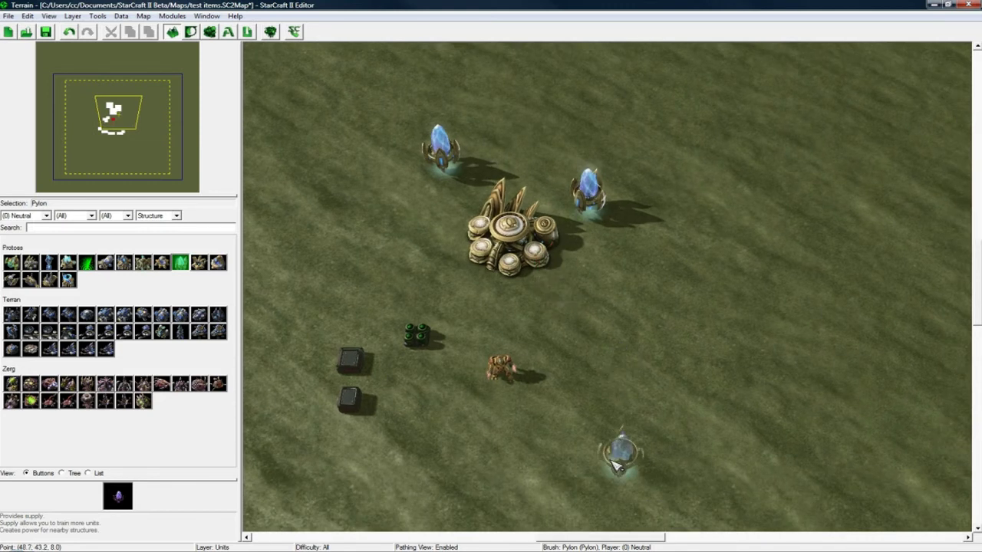
key(Escape)
- Create a new button named Equipment in the Data editor
key(F7)
click(116, 95)
right_click(81, 184)
click(264, 108)
key(BackSpace)
right_click(135, 208)
click(138, 214)
text(E)
click(257, 166)
click(207, 313)
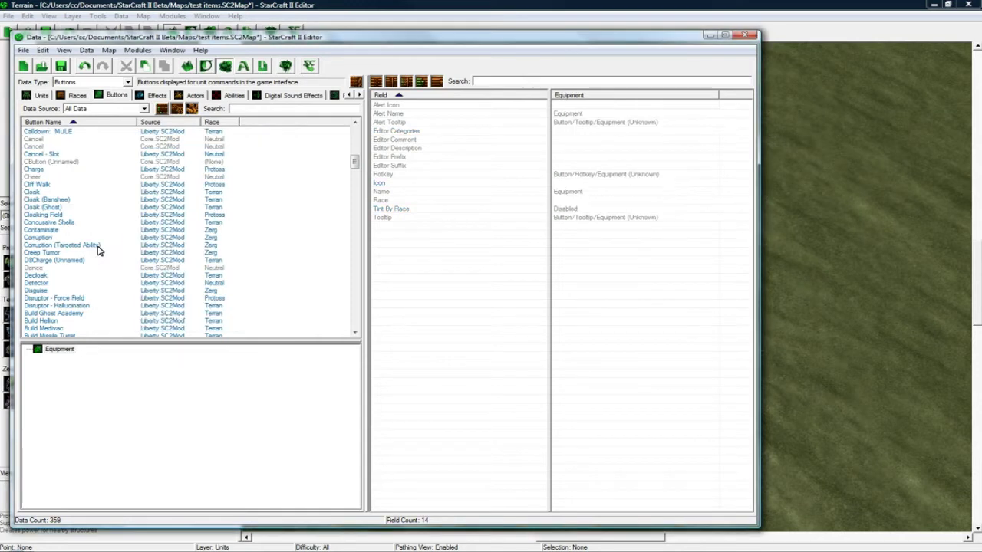
- Set the Equipment button's tooltip to "Your Equipment" and its icon to btn-ability-terran-cloak.dds
double_click(599, 219)
click(683, 159)
double_click(577, 184)
click(742, 80)
text(cloak)
click(381, 244)
click(410, 253)
click(409, 261)
click(408, 270)
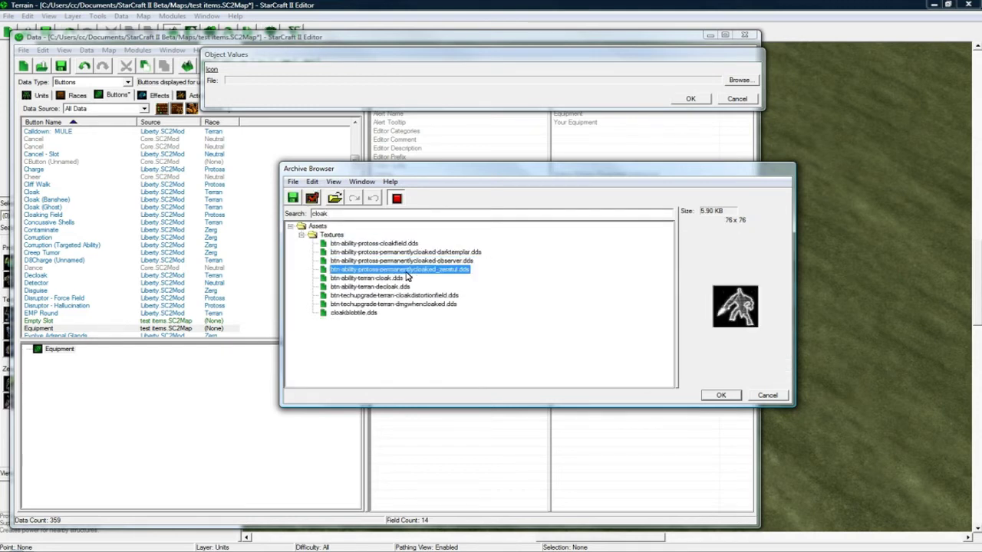
click(392, 279)
click(719, 395)
click(694, 100)
- Look through the Slots values of the Equipment item container
click(56, 329)
click(111, 83)
drag(128, 191, 129, 205)
drag(128, 201, 115, 107)
scroll(107, 200, down, 7)
click(80, 275)
click(38, 146)
double_click(589, 175)
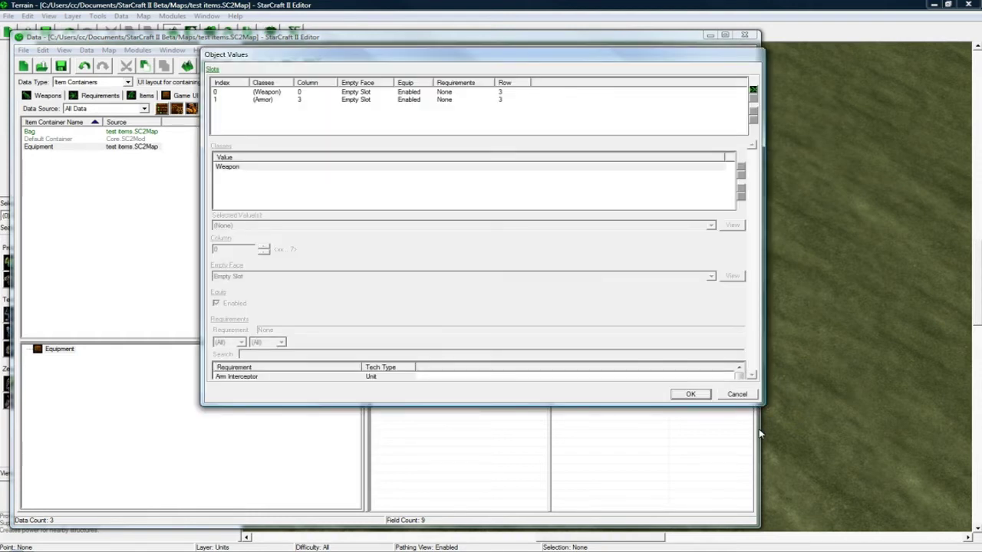
click(737, 394)
- In the map's Inventory ability, set the Equipment container's Empty Face to the Equipment button
click(127, 82)
scroll(127, 195, up, 5)
click(86, 100)
click(131, 108)
click(95, 151)
click(38, 132)
double_click(595, 127)
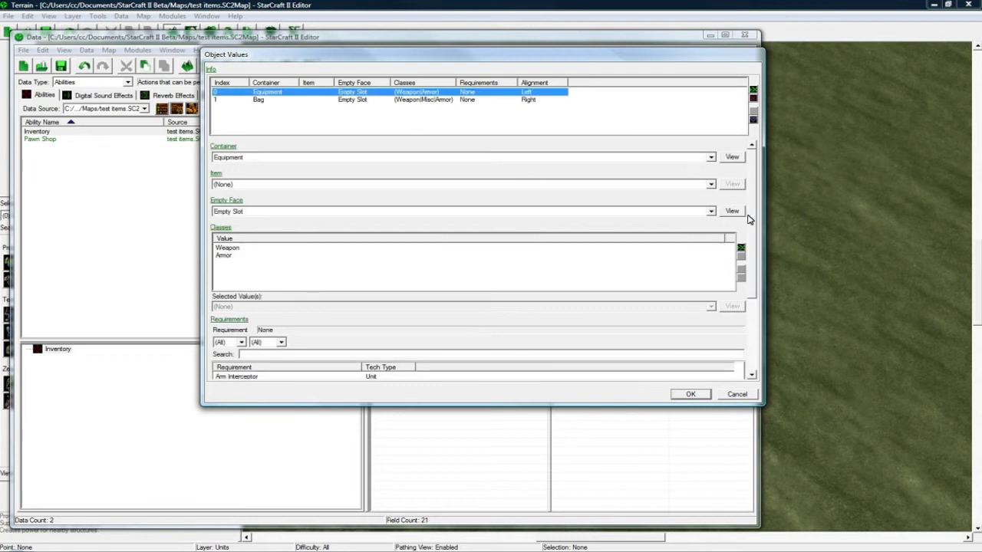
click(315, 213)
click(261, 228)
- Set the Bag container's Empty Face to the Equipment button as well and save the map
click(351, 103)
click(244, 212)
click(244, 228)
scroll(751, 254, down, 3)
click(692, 395)
click(66, 68)
- Confirm a blank tooltip text for the map's Empty Slot button
click(105, 83)
scroll(128, 123, down, 1)
click(81, 205)
click(63, 132)
click(58, 140)
click(60, 132)
double_click(619, 218)
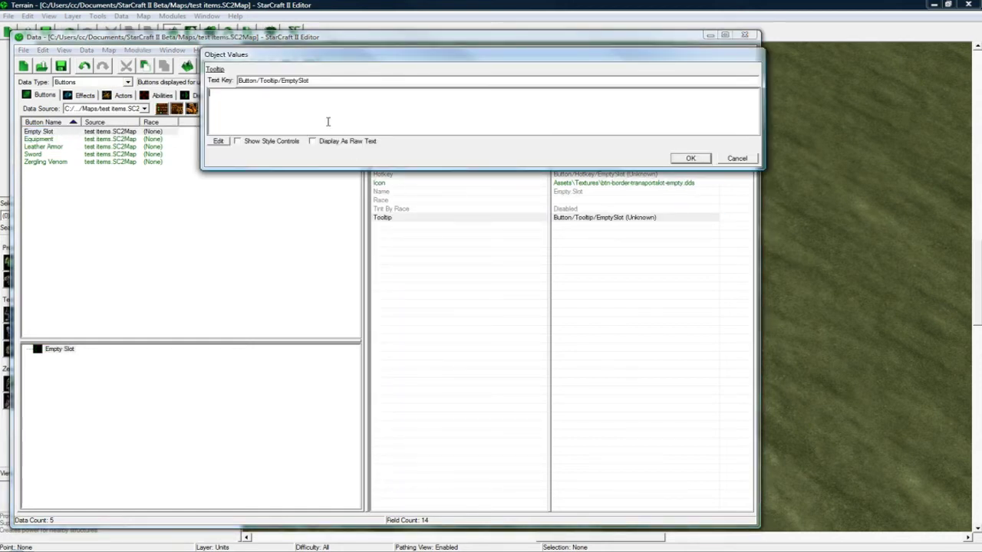
click(691, 158)
- Edit the Leather Armor button's tooltip, set the Zergling Venom button's tooltip to "A crappy venom." and save the map
click(57, 139)
click(59, 146)
double_click(591, 218)
click(694, 159)
click(54, 155)
click(60, 162)
double_click(570, 218)
click(248, 105)
click(690, 159)
key(ctrl+s)
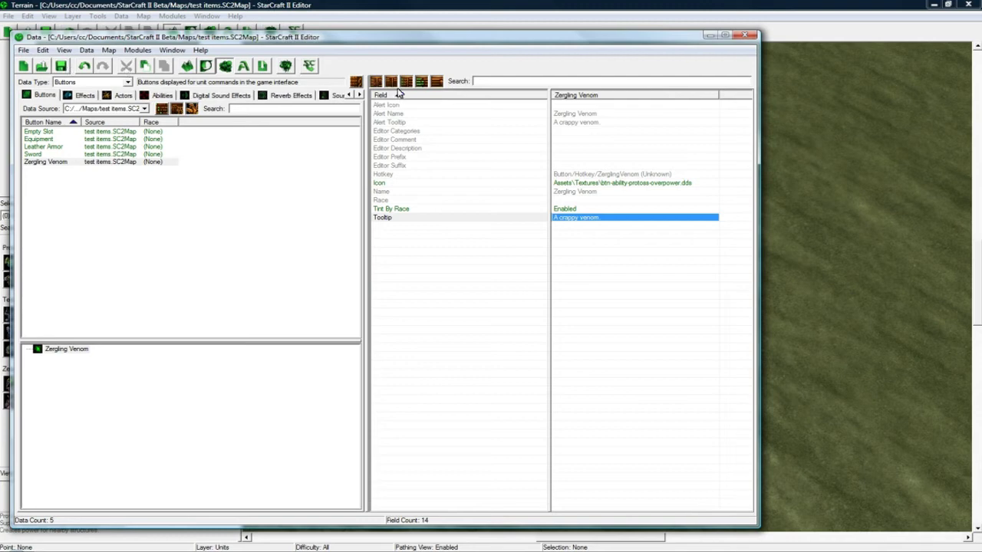
- Test the map and have the Zealot pick up the venom and both crates
click(311, 68)
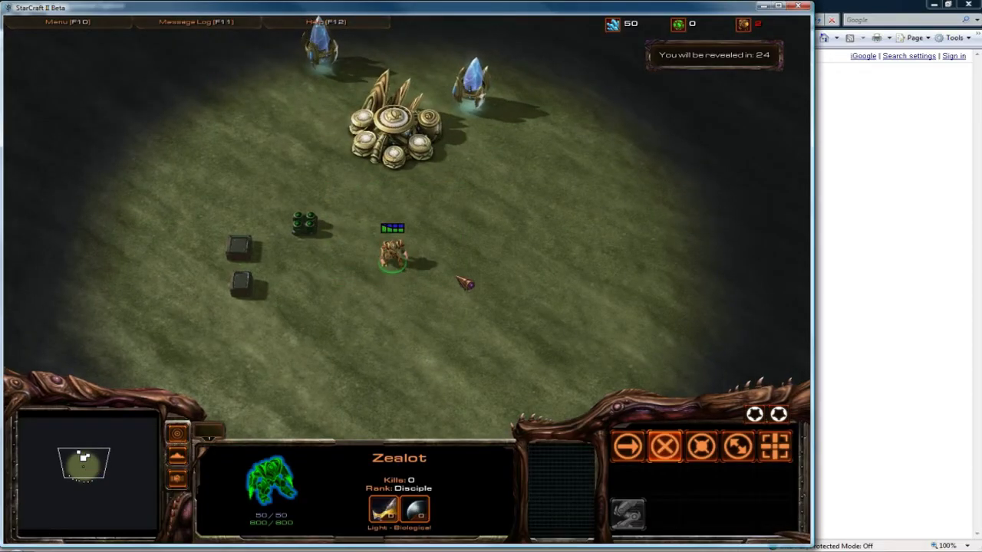
click(394, 138)
drag(368, 213, 463, 292)
right_click(310, 228)
right_click(246, 249)
right_click(247, 283)
- Open the equipment panel and sell the Zergling Venom and the Leather Armor at the Cybernetics Core
click(755, 415)
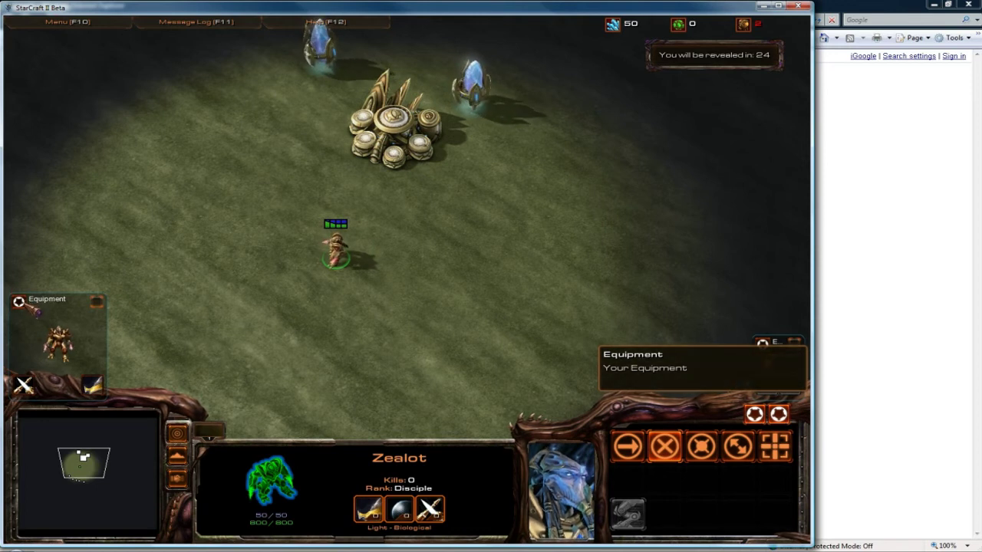
right_click(768, 364)
click(409, 140)
click(92, 386)
click(405, 117)
- Move the Zealot down to the zerglings, order an attack and follow the fight
right_click(419, 274)
key(Down)
right_click(426, 254)
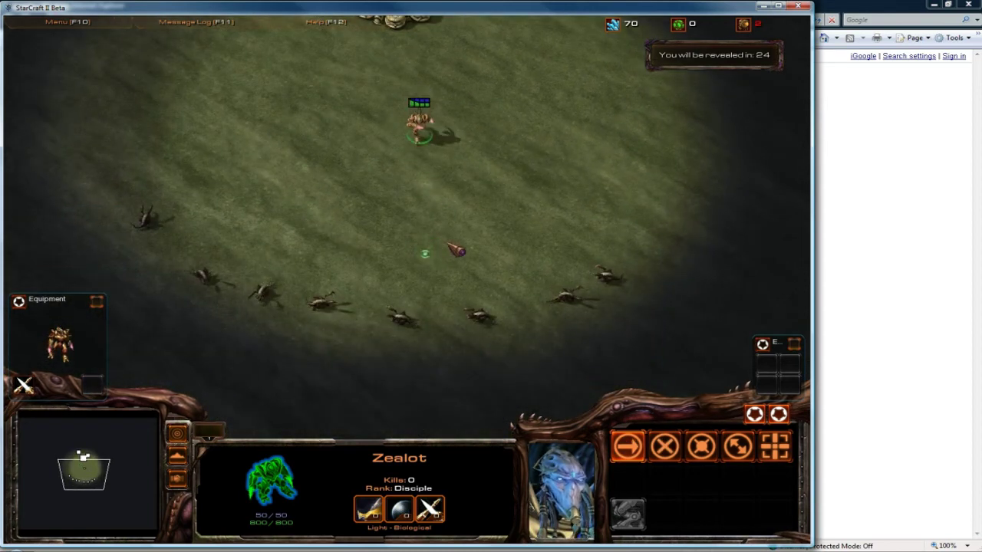
key(a)
click(488, 274)
key(Up)
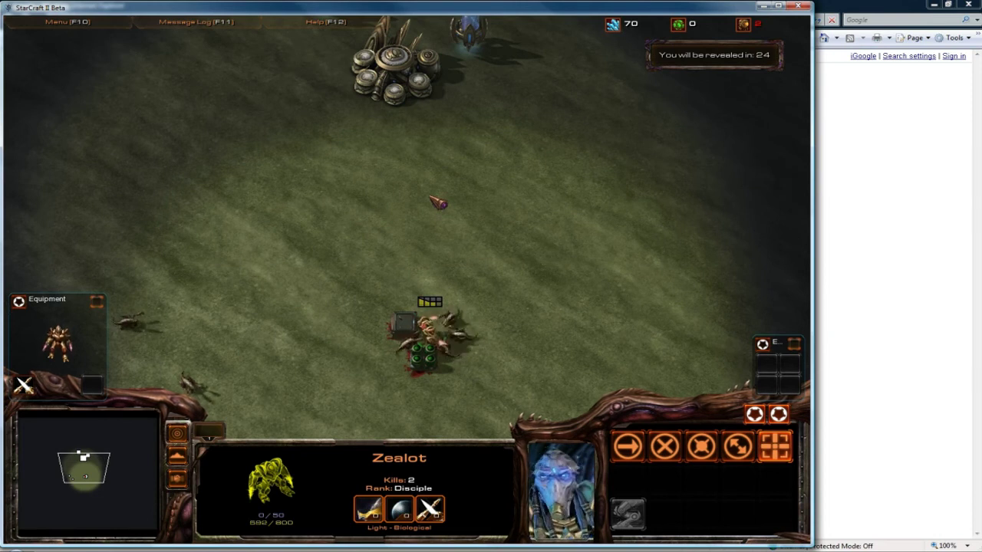
key(Up)
key(Down)
key(Up)
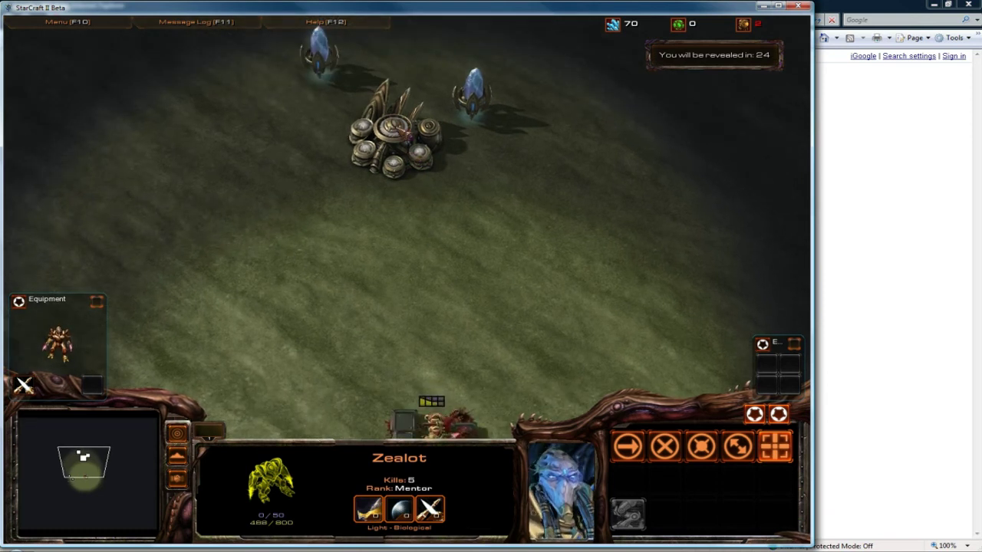
key(Down)
key(Up)
- Return the Zealot to the Cybernetics Core and select the core
right_click(393, 239)
key(Down)
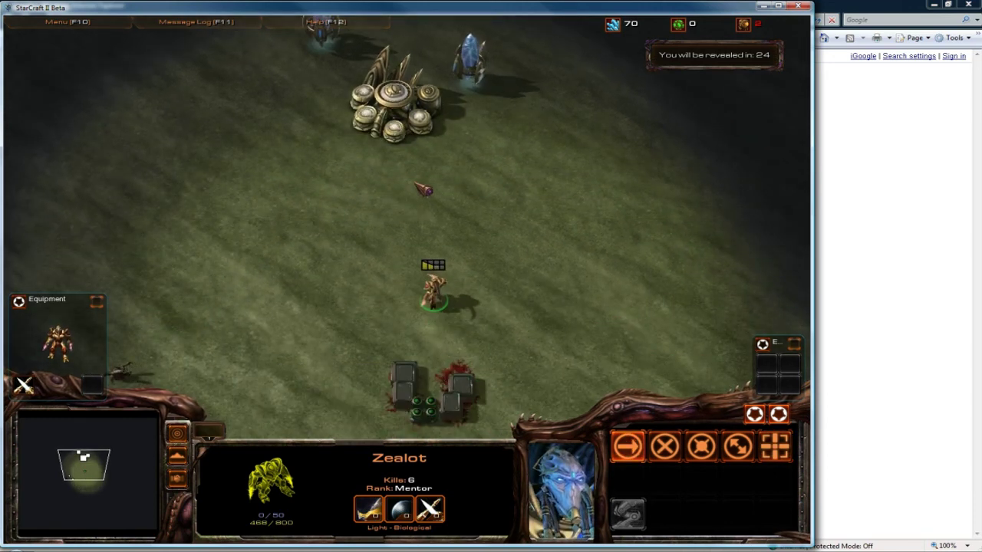
key(Up)
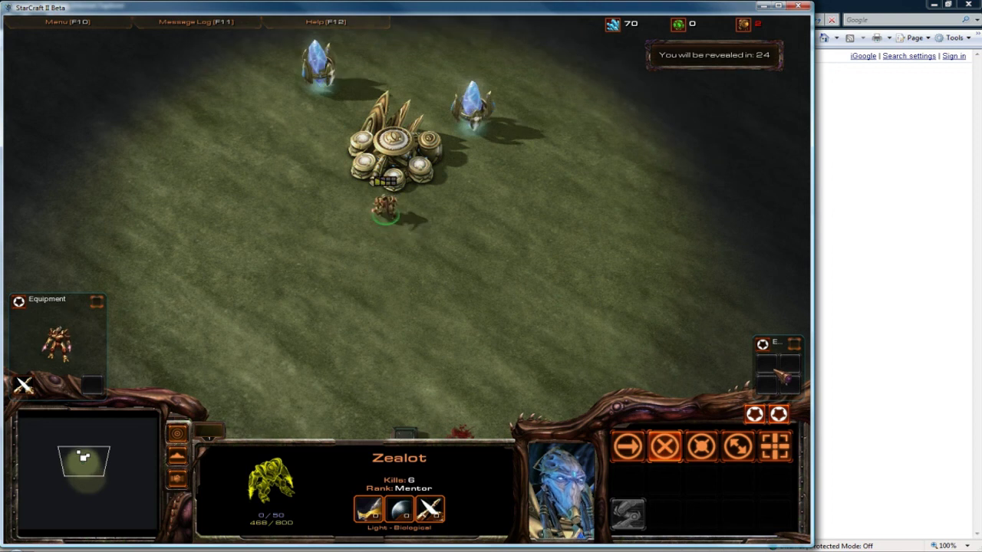
click(426, 164)
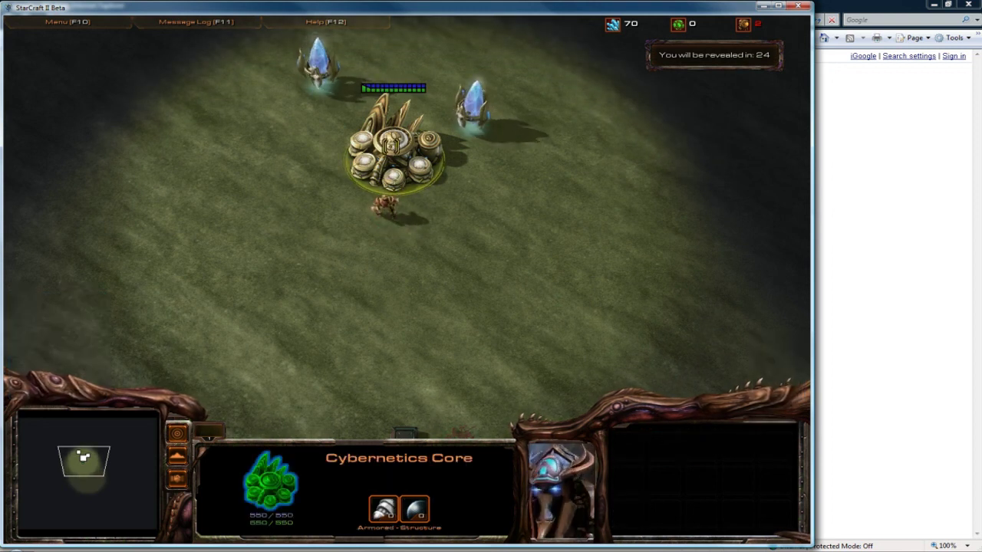